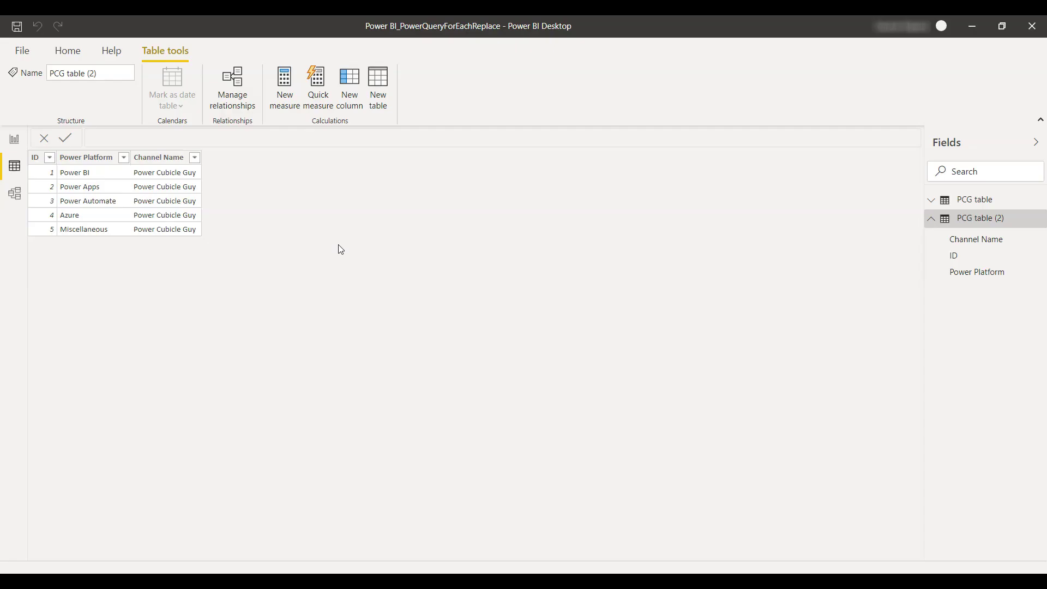
Launch the Power Query Editor from Transform data to work on PCG table (2).
{"action": "left_click", "coordinate": [320, 277]}
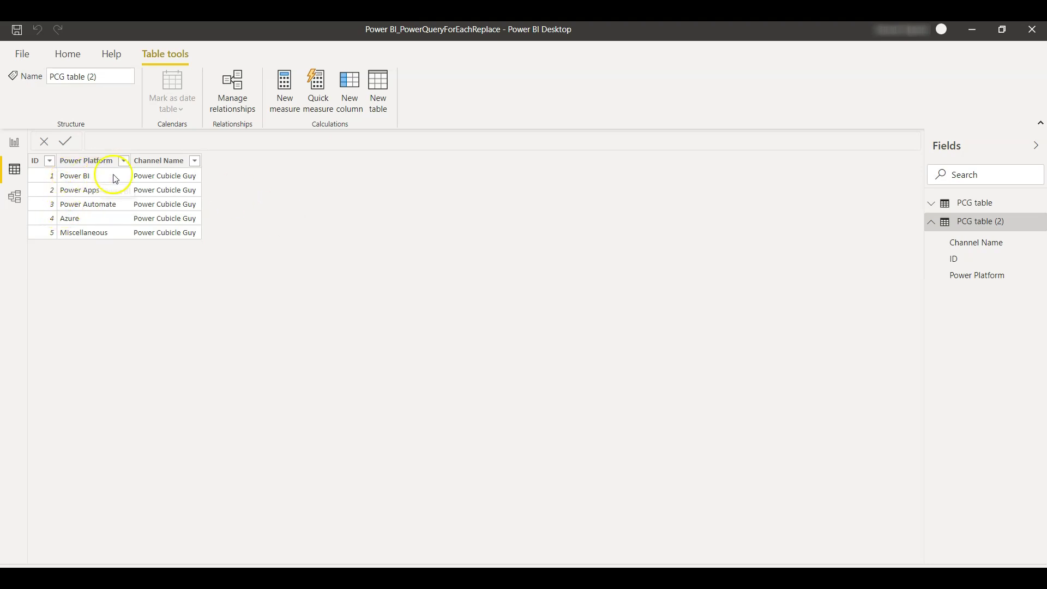
{"action": "left_click", "coordinate": [158, 180]}
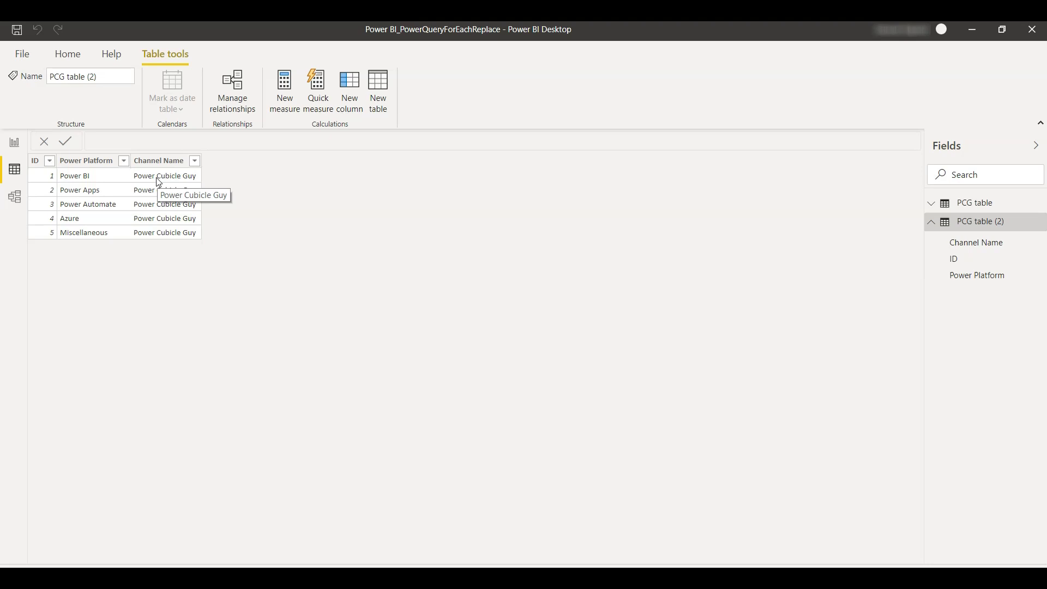
{"action": "left_click", "coordinate": [64, 53]}
Start a new Custom Column on PCG table (2) with a formula beginning 'if'.
{"action": "left_click", "coordinate": [294, 83]}
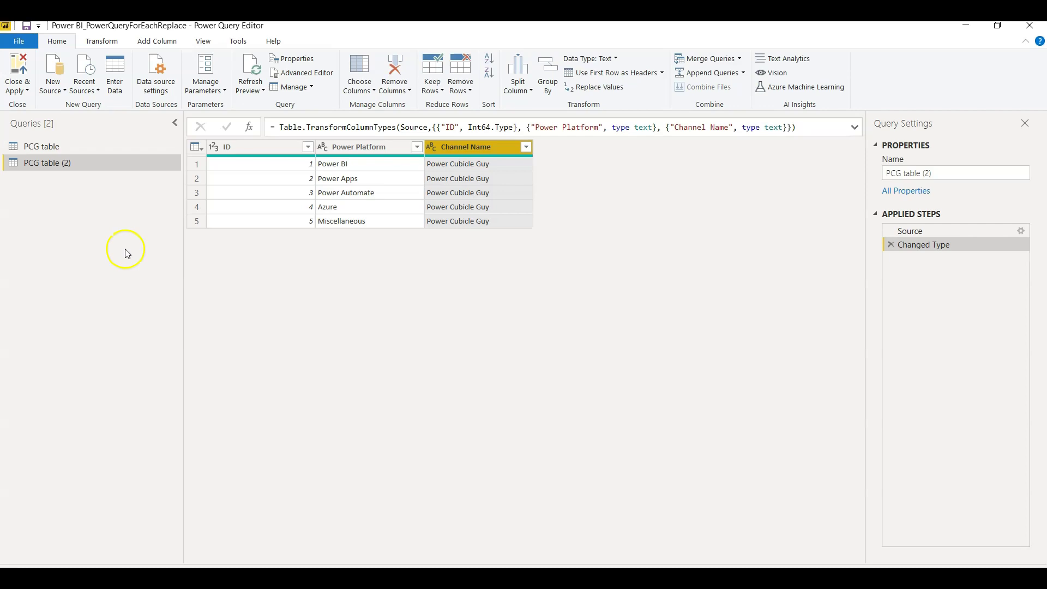
{"action": "left_click", "coordinate": [156, 40]}
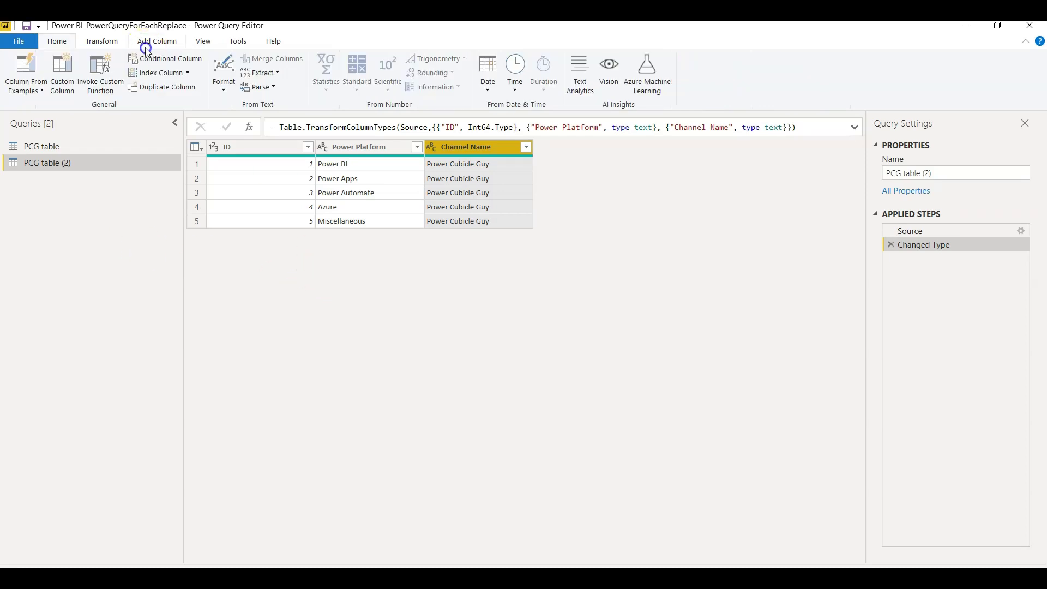
{"action": "left_click", "coordinate": [63, 84]}
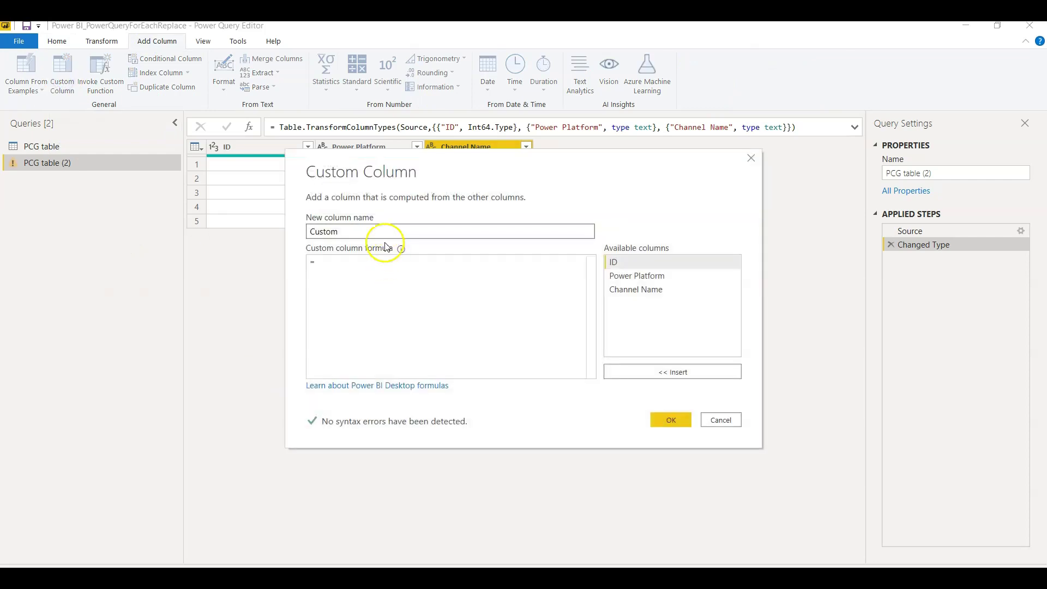
{"action": "left_click", "coordinate": [358, 260]}
{"action": "left_click", "coordinate": [383, 332]}
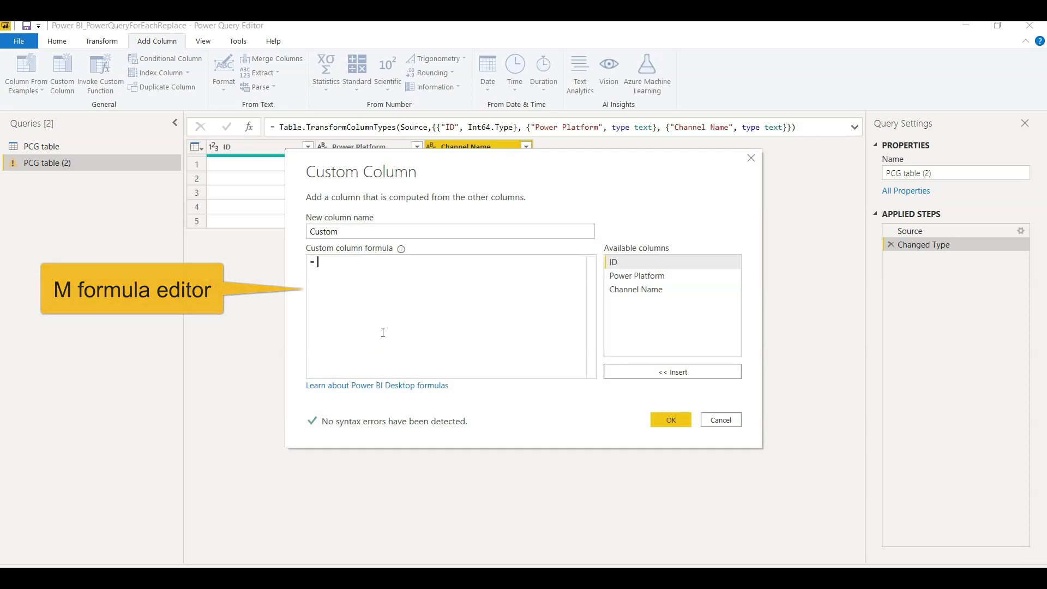
{"action": "type", "text": "if"}
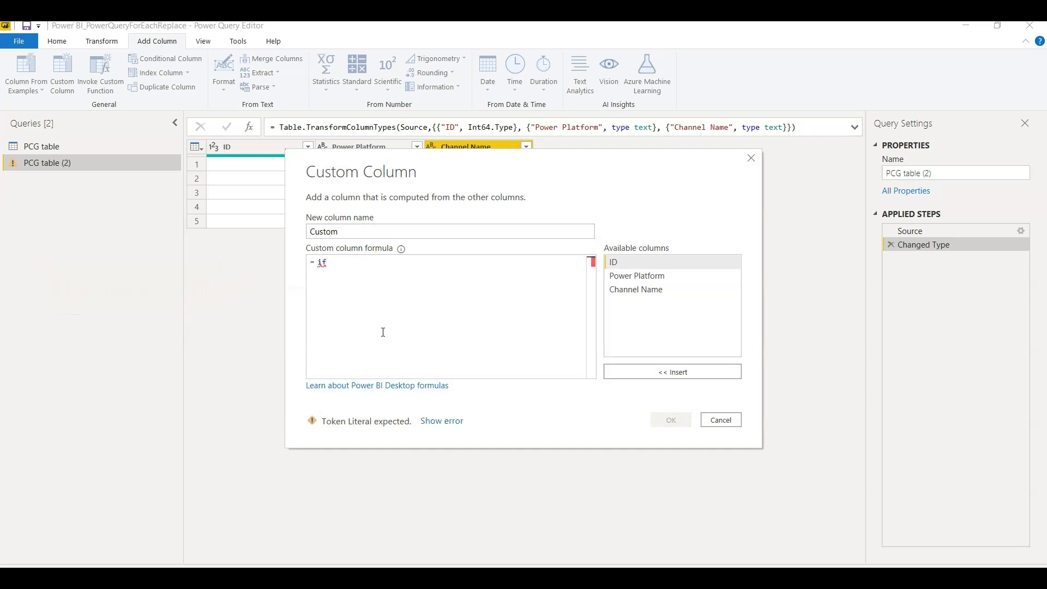
{"action": "key", "text": "Escape"}
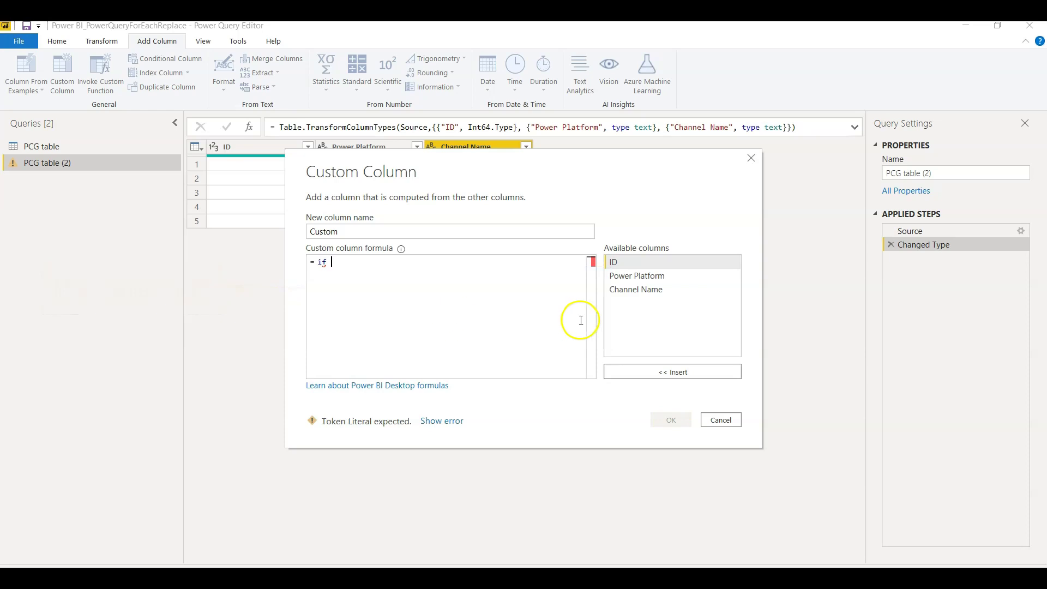
Finish the formula: if [Channel Name]="Power Cubicle Guy" then "PCG="&[Channel Name] else [Channel Name].
{"action": "double_click", "coordinate": [623, 290]}
{"action": "type", "text": "="}
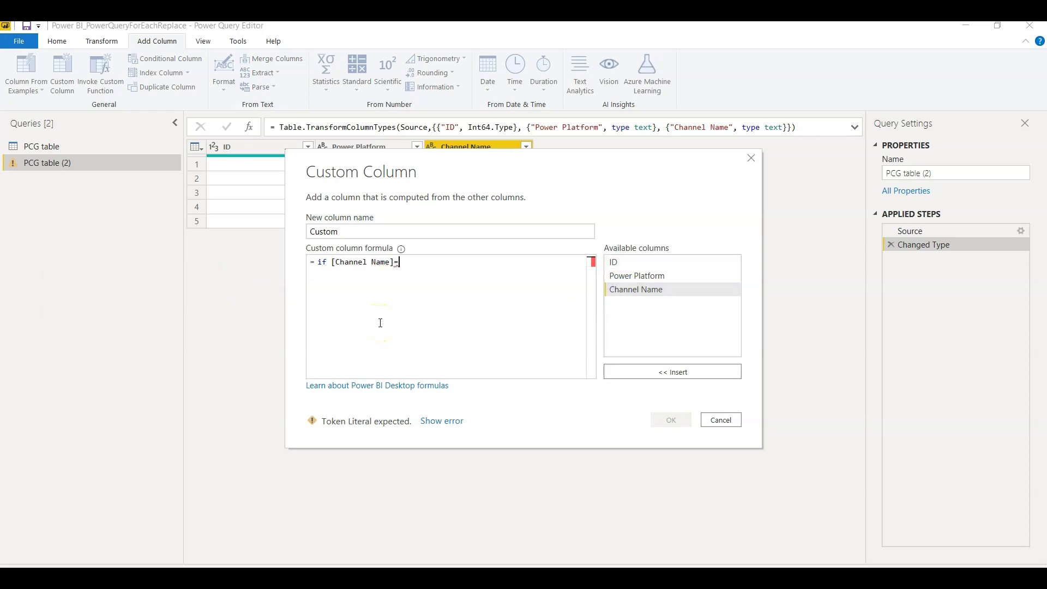
{"action": "type", "text": "\"\""}
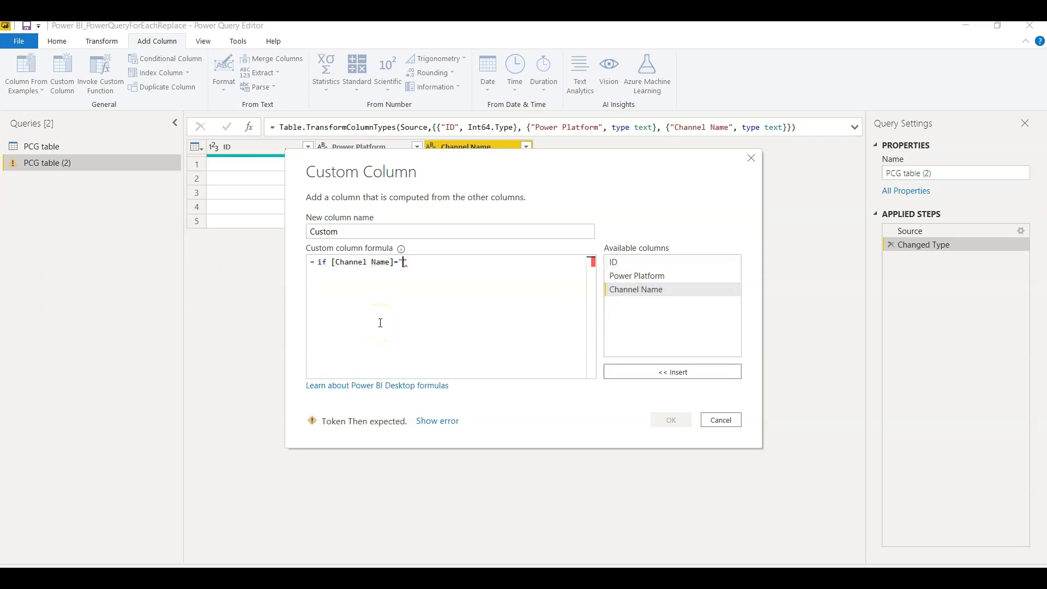
{"action": "type", "text": "Power Cubicle Guy\" then"}
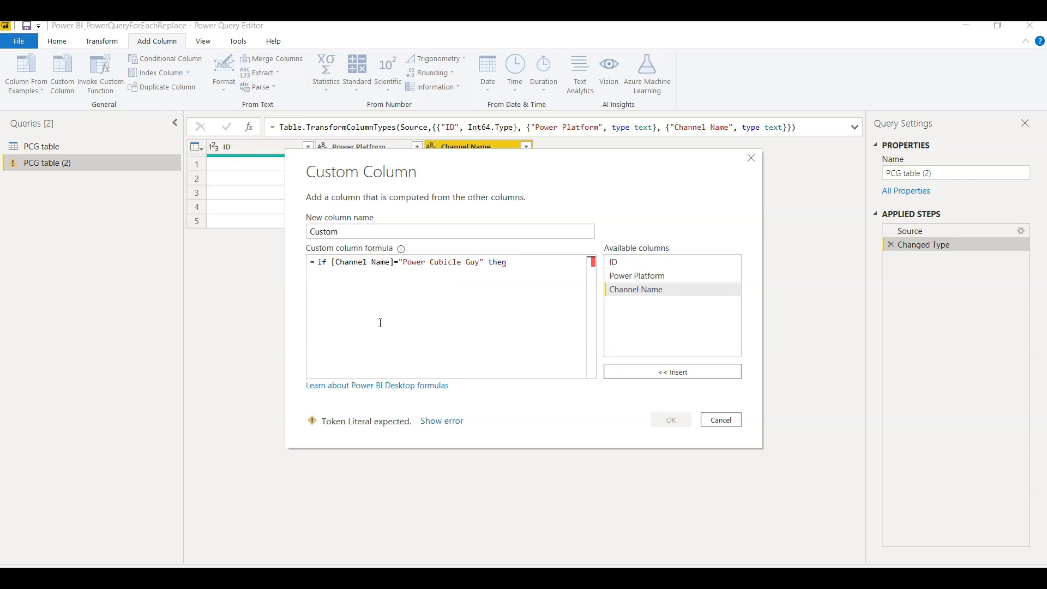
{"action": "type", "text": " \"PCG="}
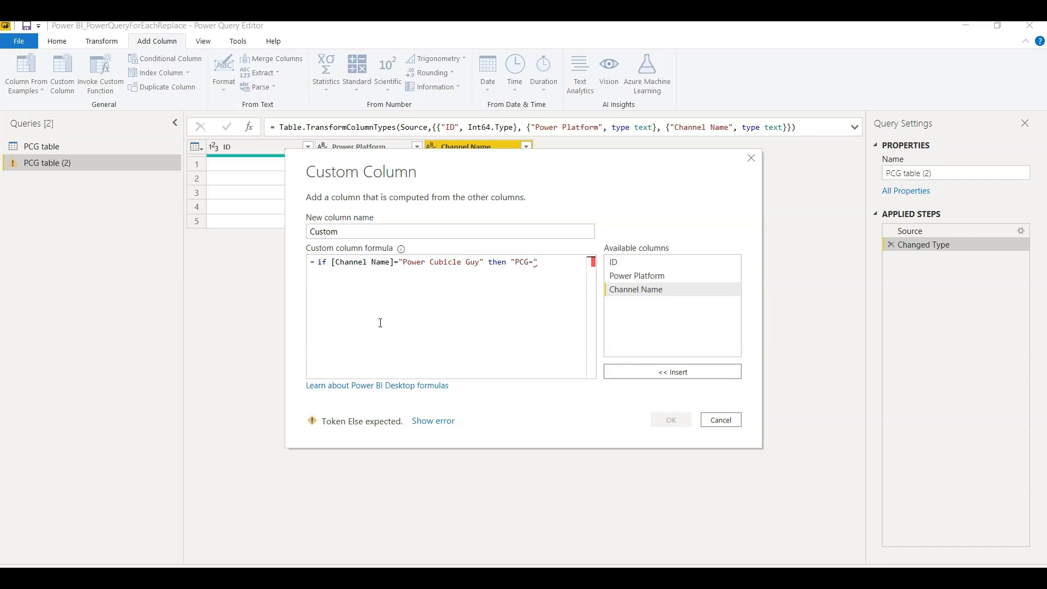
{"action": "type", "text": "\"&"}
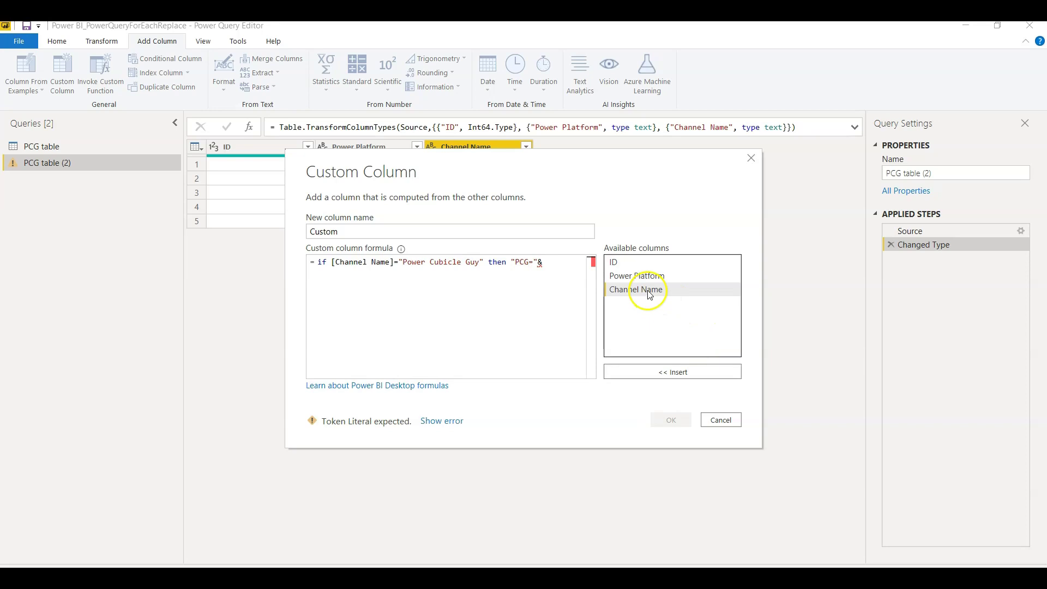
{"action": "double_click", "coordinate": [649, 290]}
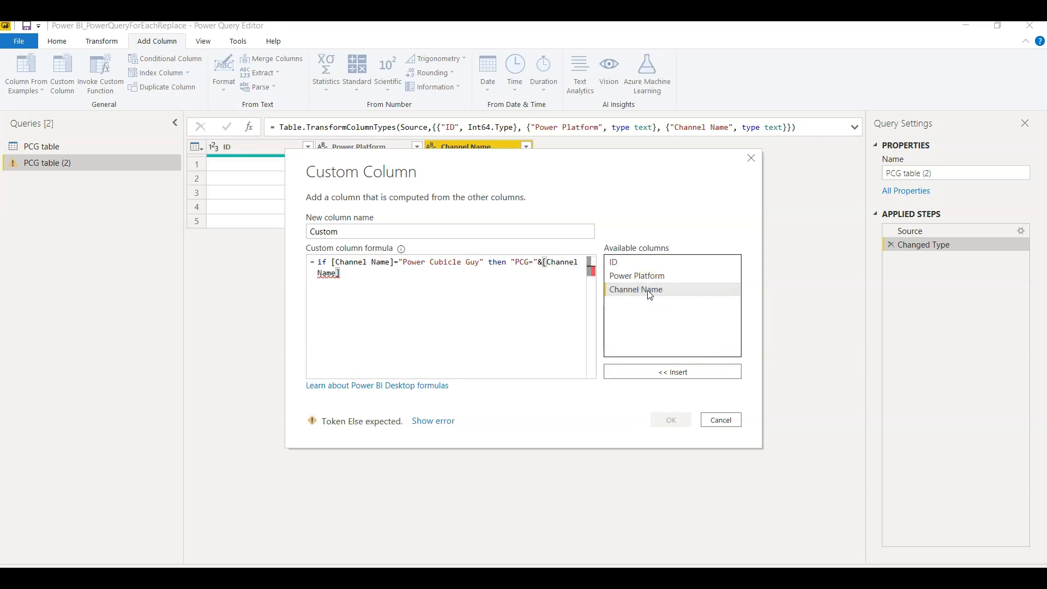
{"action": "type", "text": "else"}
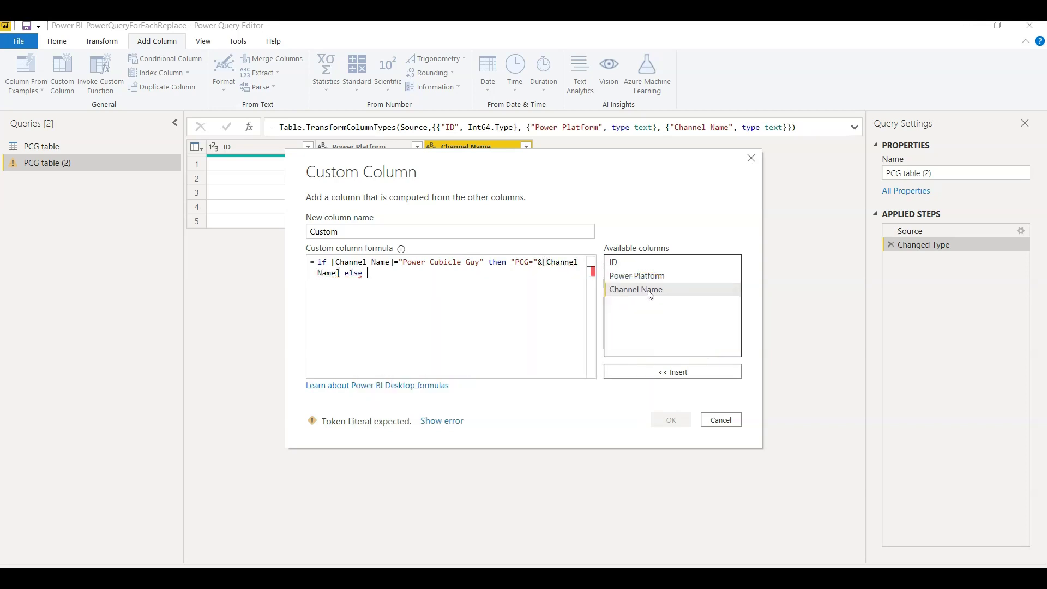
{"action": "double_click", "coordinate": [649, 290]}
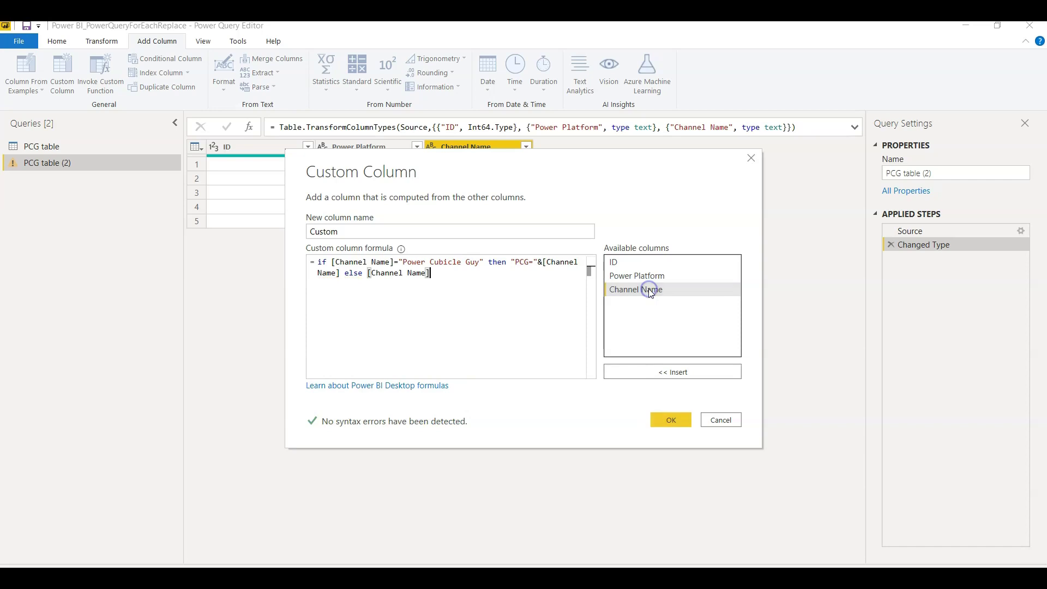
{"action": "left_click", "coordinate": [669, 420]}
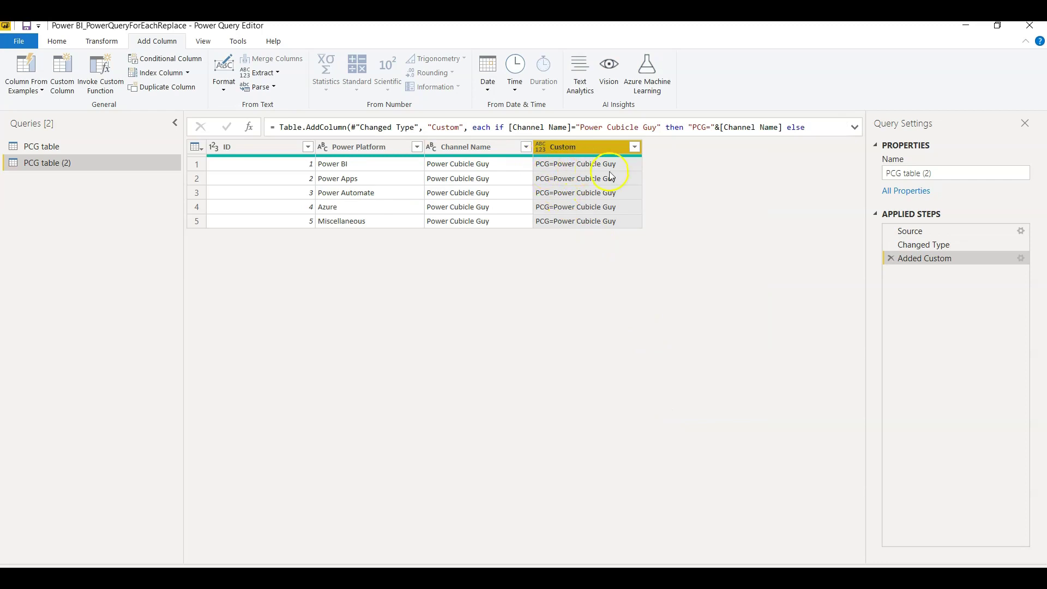
Copy the each-if-then-else condition from the Custom column's expanded formula bar.
{"action": "left_click", "coordinate": [452, 147]}
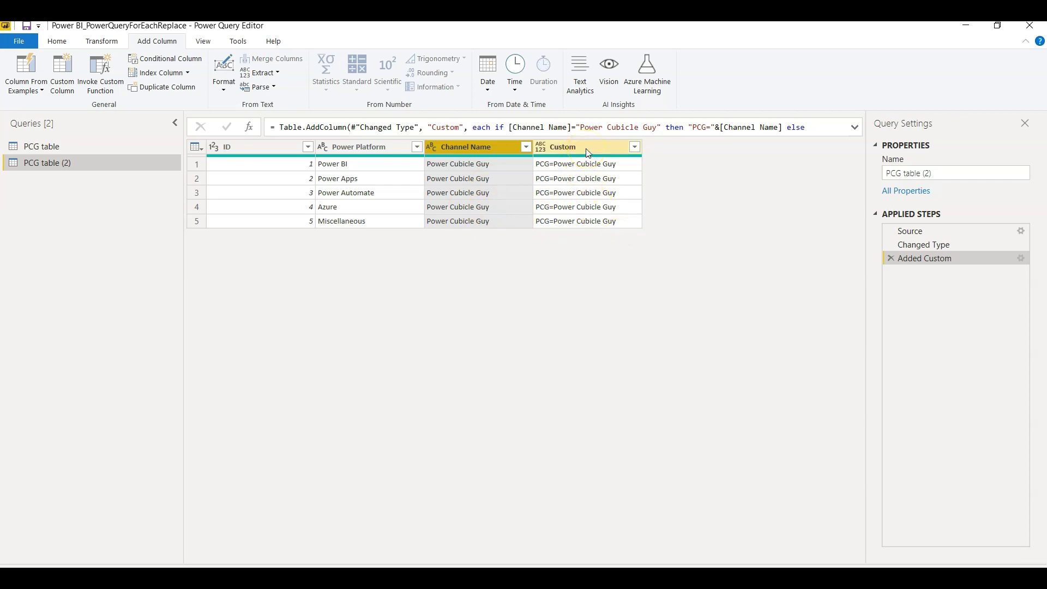
{"action": "left_click", "coordinate": [569, 148]}
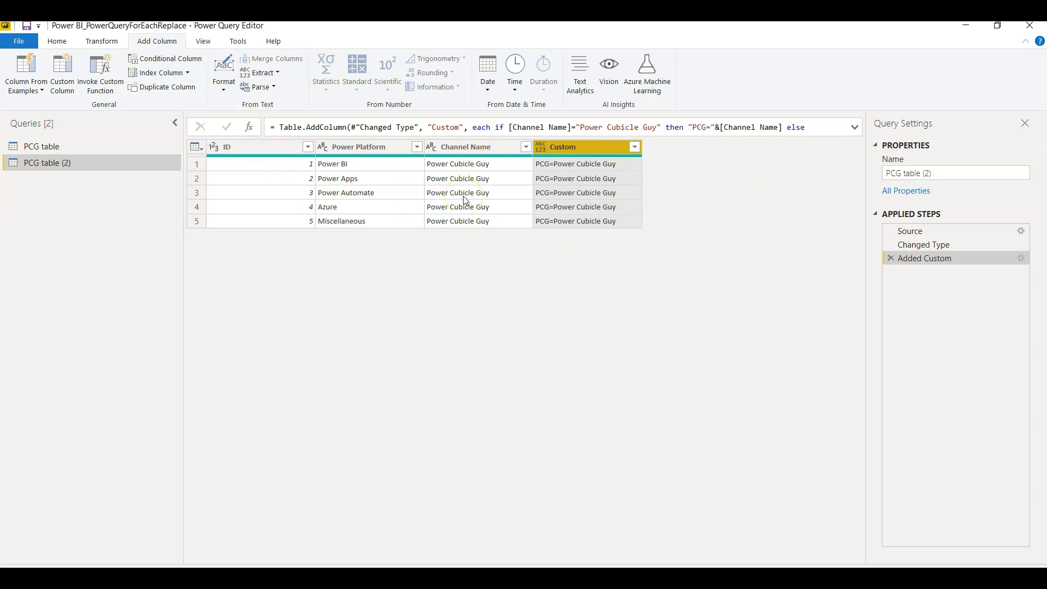
{"action": "left_click", "coordinate": [854, 127]}
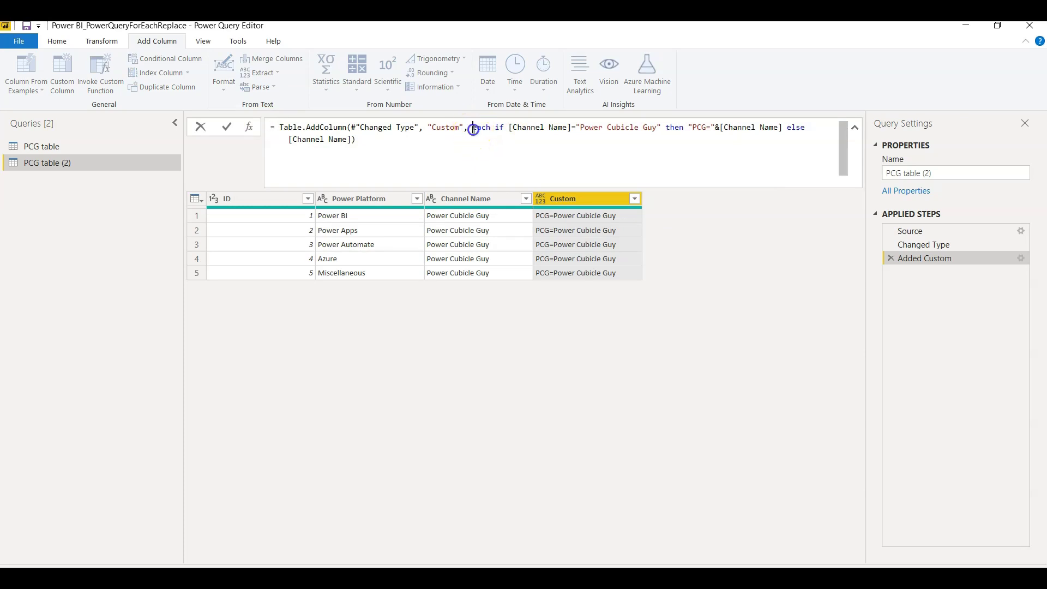
{"action": "left_click_drag", "start_coordinate": [473, 128], "coordinate": [473, 143]}
{"action": "key", "text": "ctrl+c"}
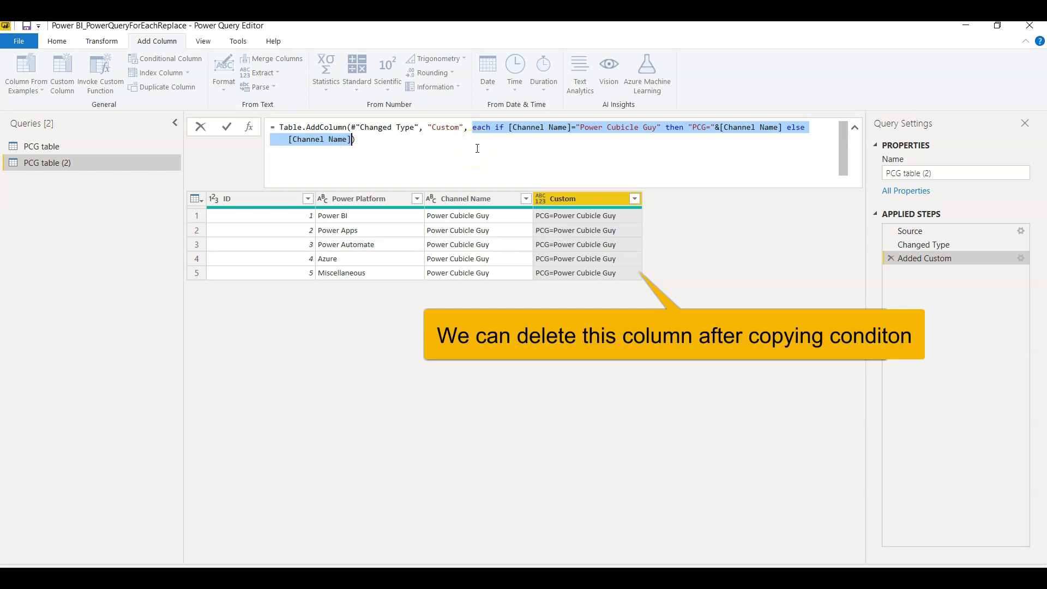
{"action": "left_click", "coordinate": [886, 279]}
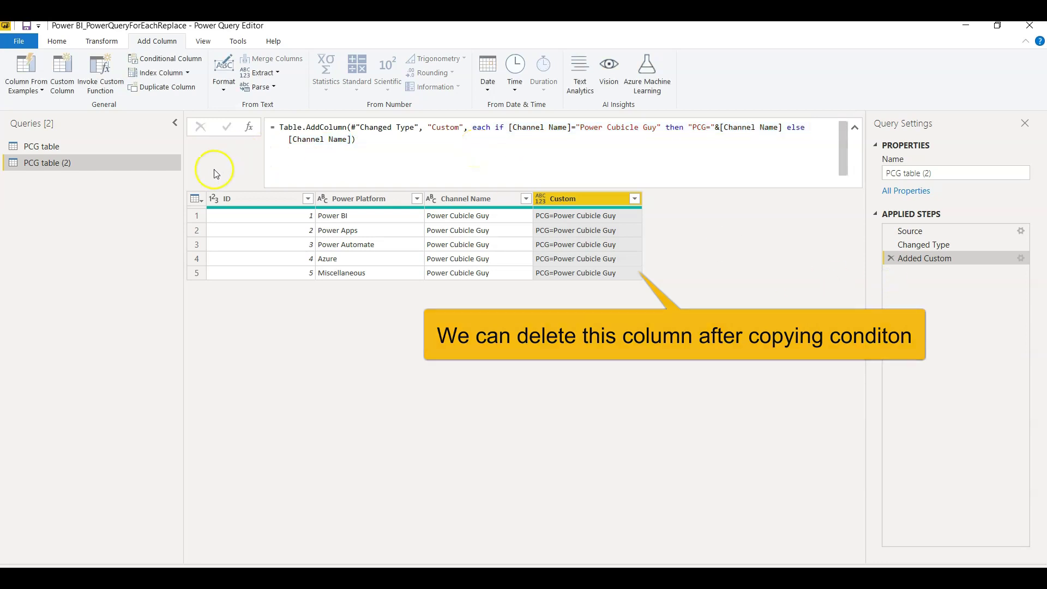
{"action": "left_click", "coordinate": [56, 40]}
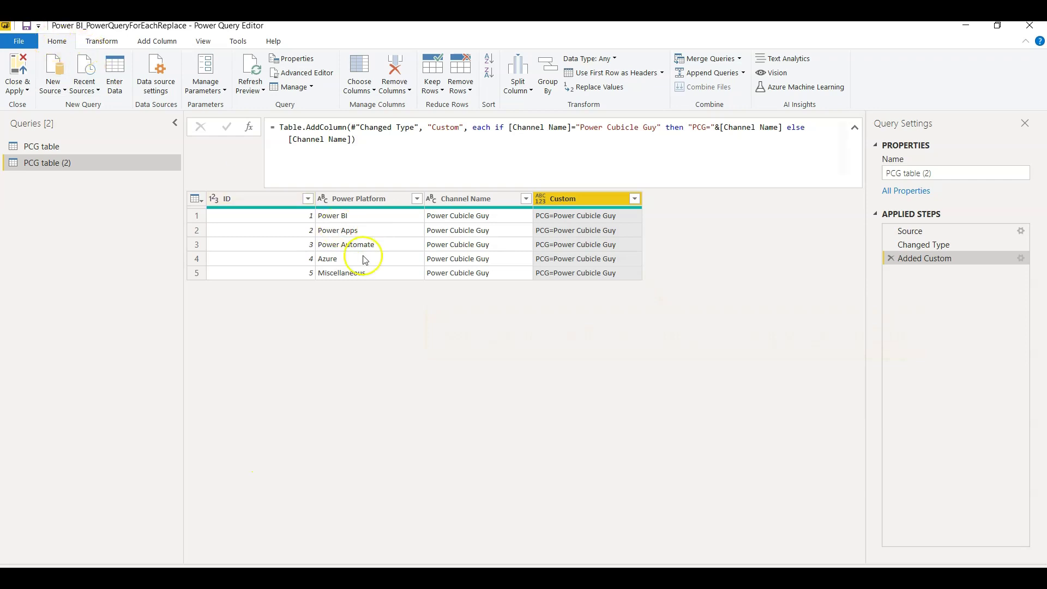
Replace 'abc' with 'def' in the Channel Name column as a placeholder step.
{"action": "left_click", "coordinate": [461, 199]}
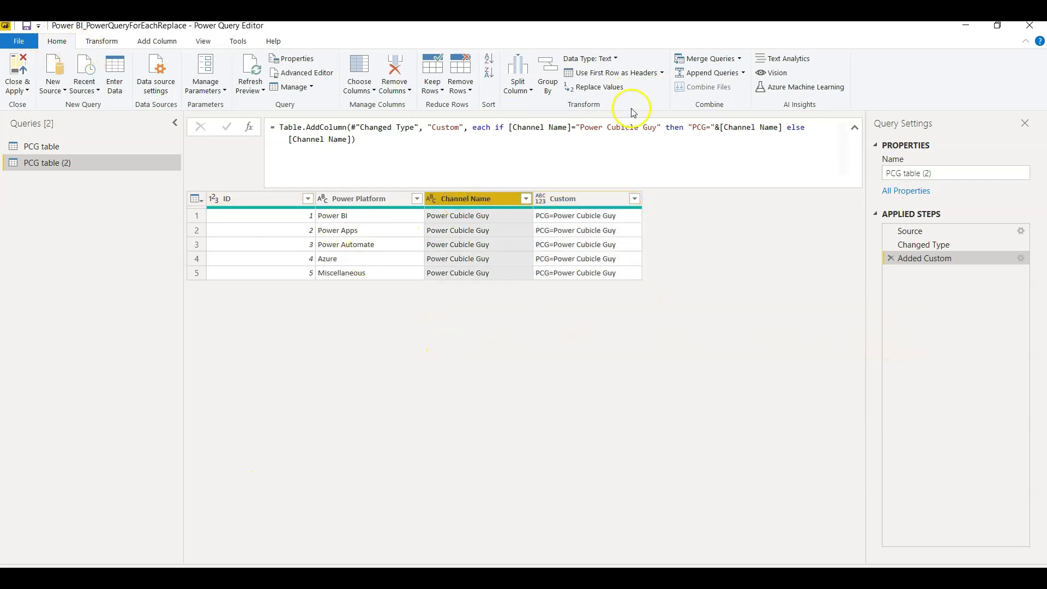
{"action": "left_click", "coordinate": [613, 87]}
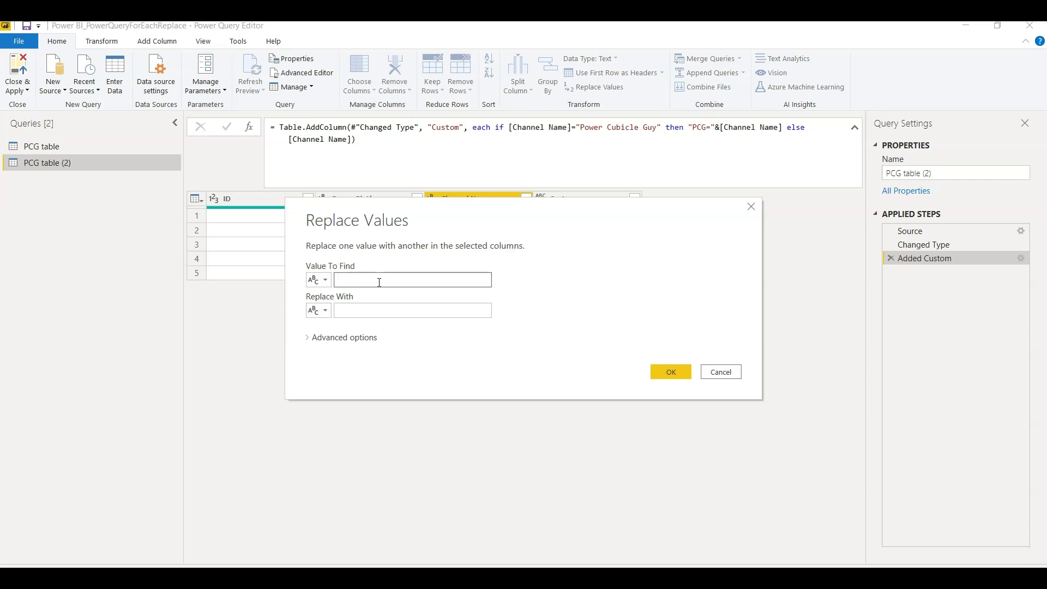
{"action": "type", "text": "abc"}
{"action": "key", "text": "Tab"}
{"action": "key", "text": "Tab"}
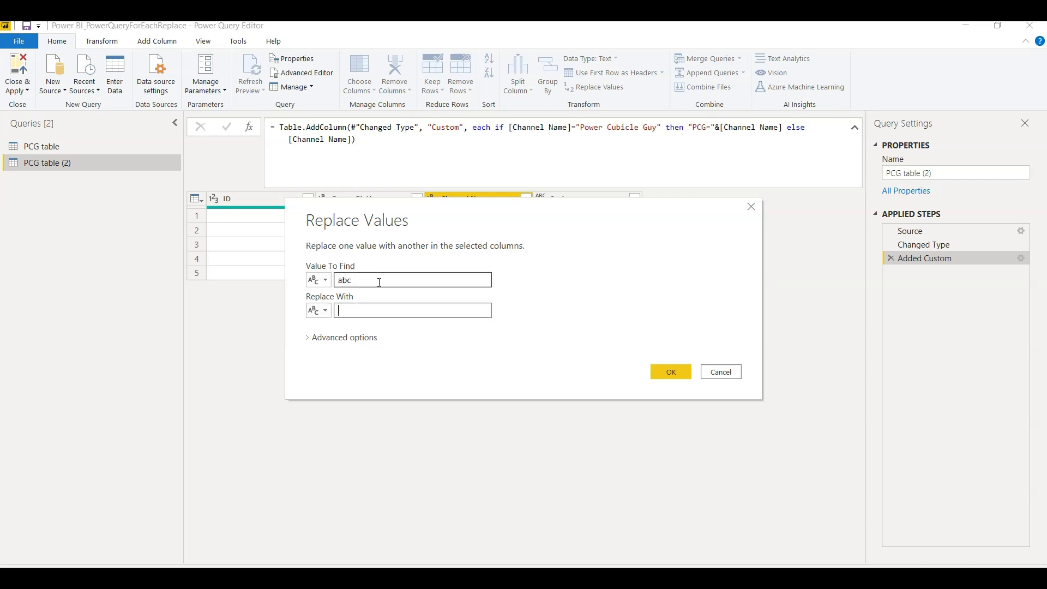
{"action": "type", "text": "def"}
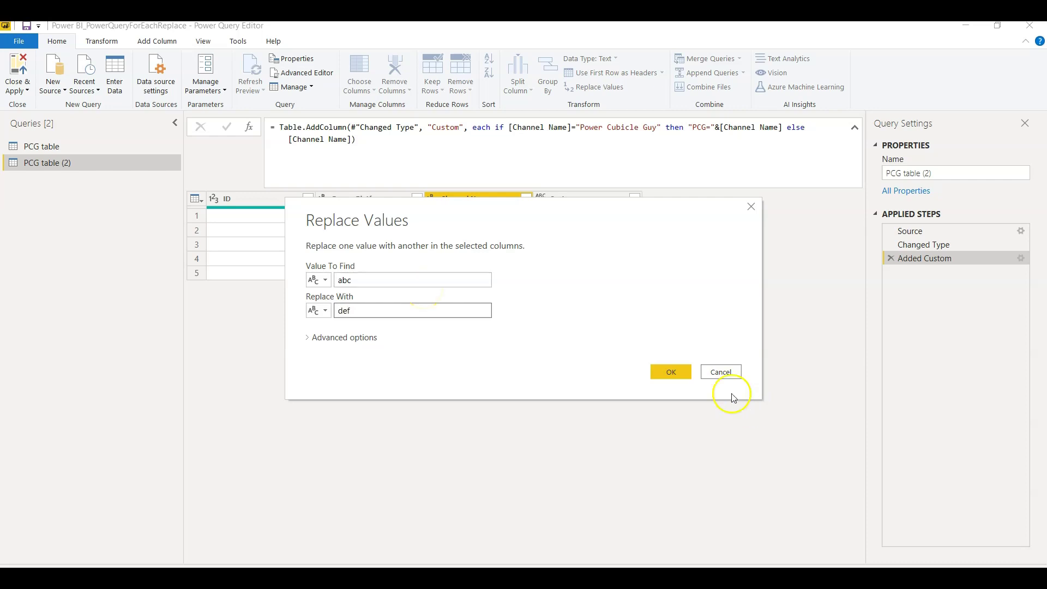
{"action": "left_click", "coordinate": [672, 373]}
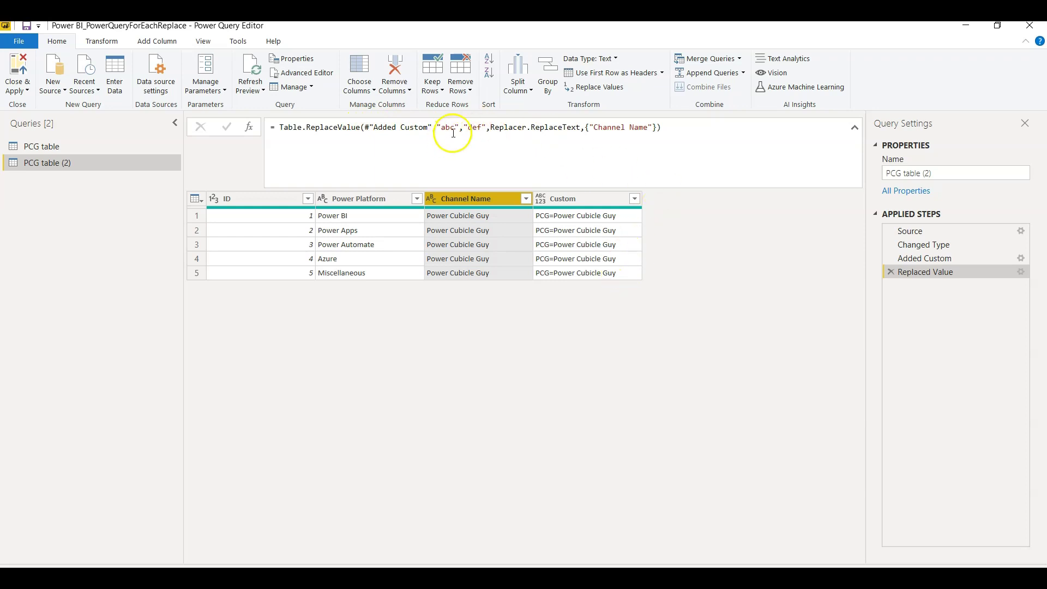
Swap the "abc" placeholder in the Replaced Value formula for each [Channel Name].
{"action": "double_click", "coordinate": [450, 128]}
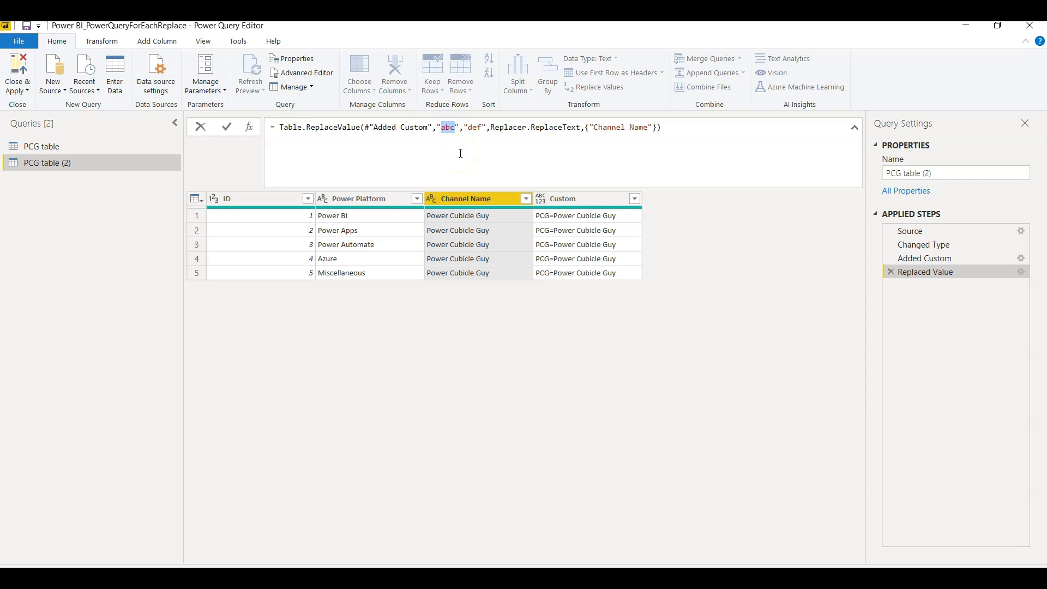
{"action": "key", "text": "Right"}
{"action": "key", "text": "BackSpace"}
{"action": "key", "text": "BackSpace"}
{"action": "key", "text": "BackSpace"}
{"action": "key", "text": "BackSpace"}
{"action": "key", "text": "Delete"}
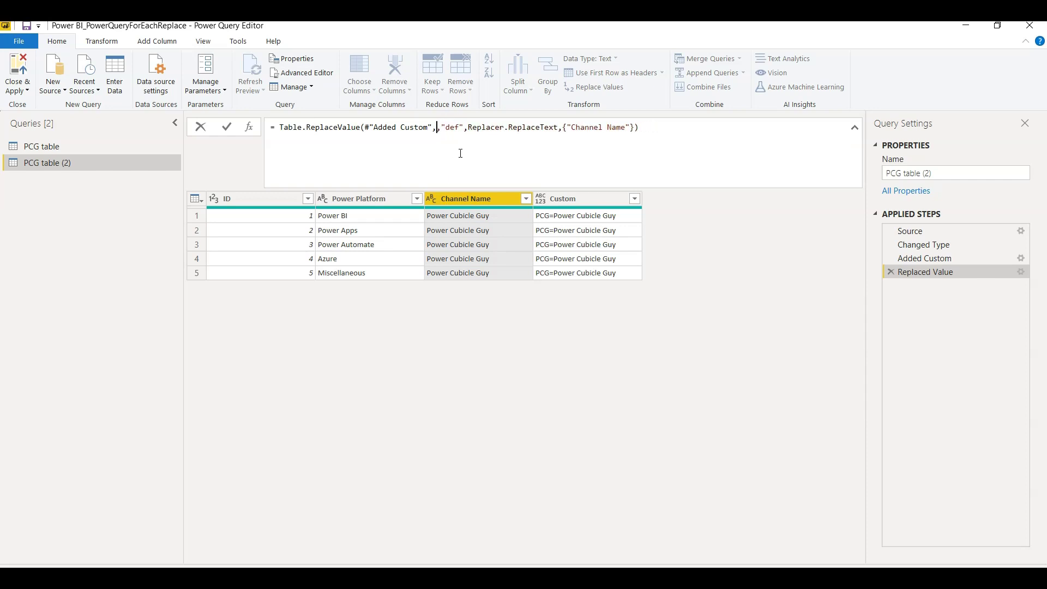
{"action": "type", "text": "ch "}
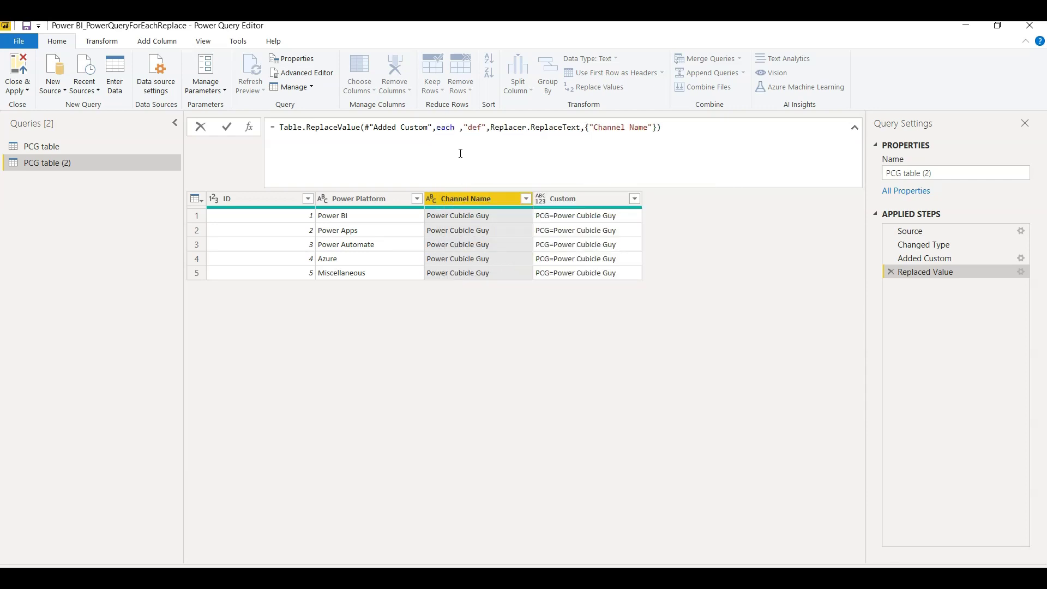
{"action": "type", "text": "["}
{"action": "type", "text": "Channel"}
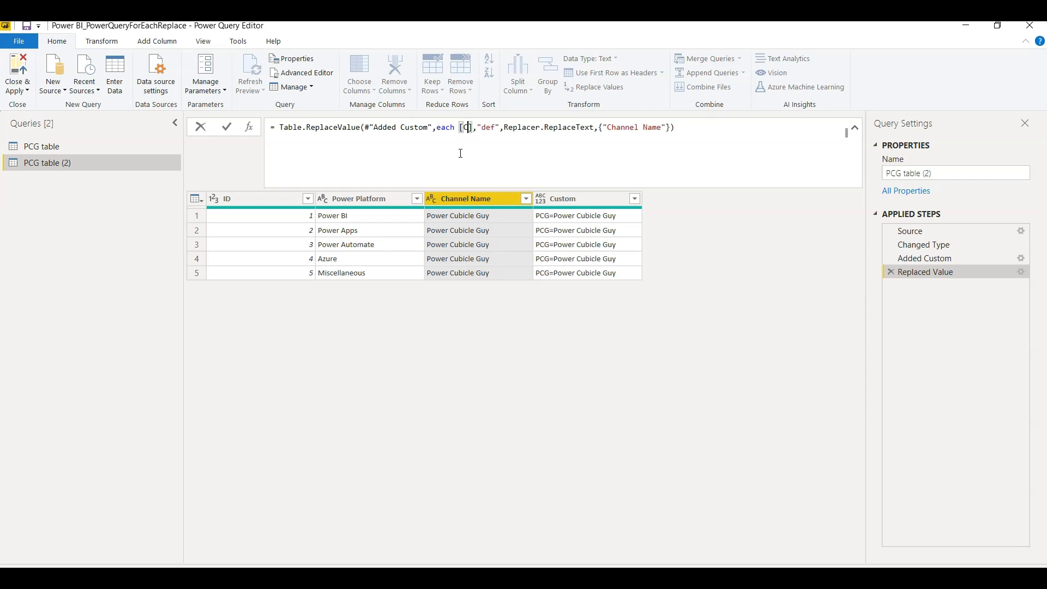
{"action": "type", "text": " Name"}
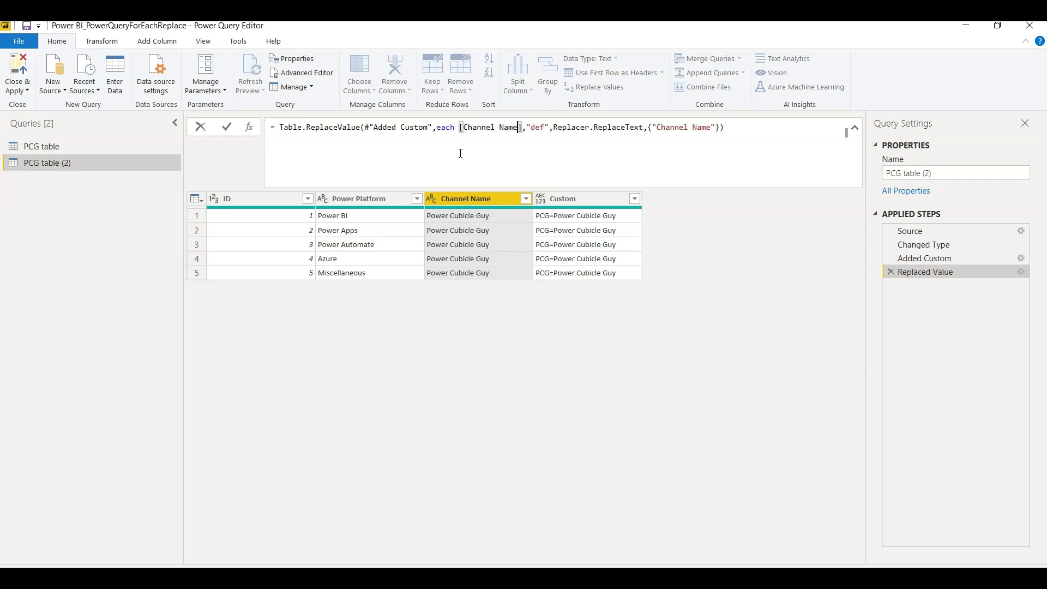
Replace the "def" placeholder with the copied if-then-else condition.
{"action": "key", "text": "Right"}
{"action": "key", "text": "Right"}
{"action": "key", "text": "Right"}
{"action": "key", "text": "Right"}
{"action": "key", "text": "Right"}
{"action": "key", "text": "BackSpace"}
{"action": "key", "text": "BackSpace"}
{"action": "key", "text": "BackSpace"}
{"action": "key", "text": "BackSpace"}
{"action": "key", "text": "BackSpace"}
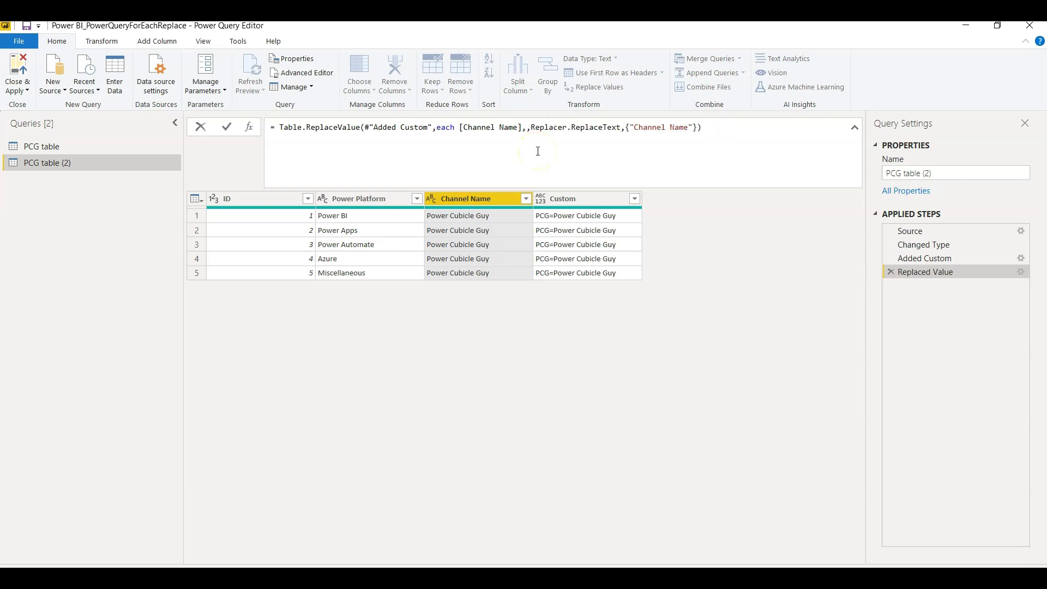
{"action": "key", "text": "ctrl+v"}
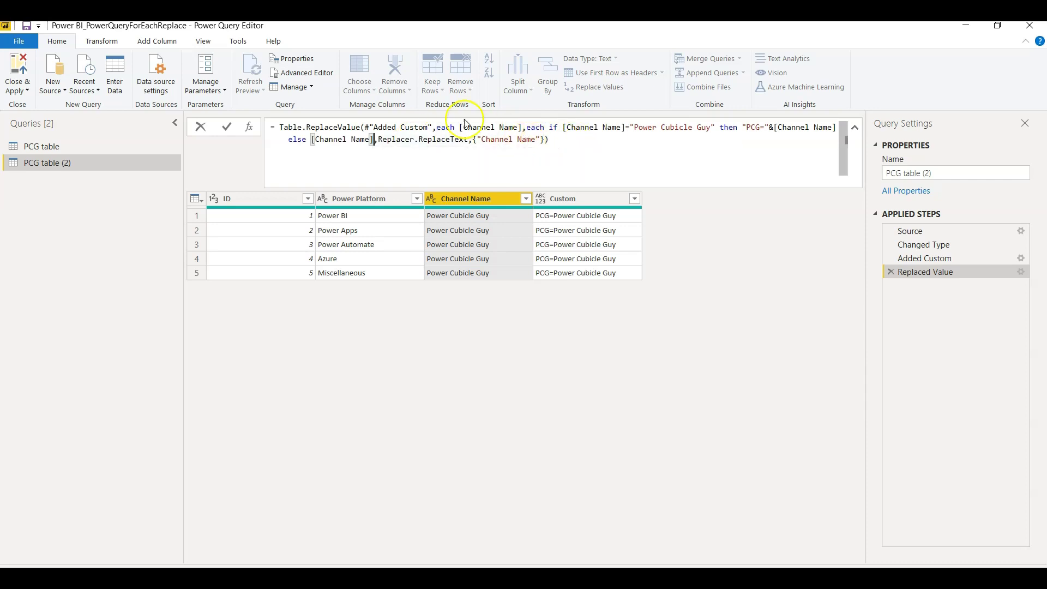
{"action": "left_click", "coordinate": [570, 145]}
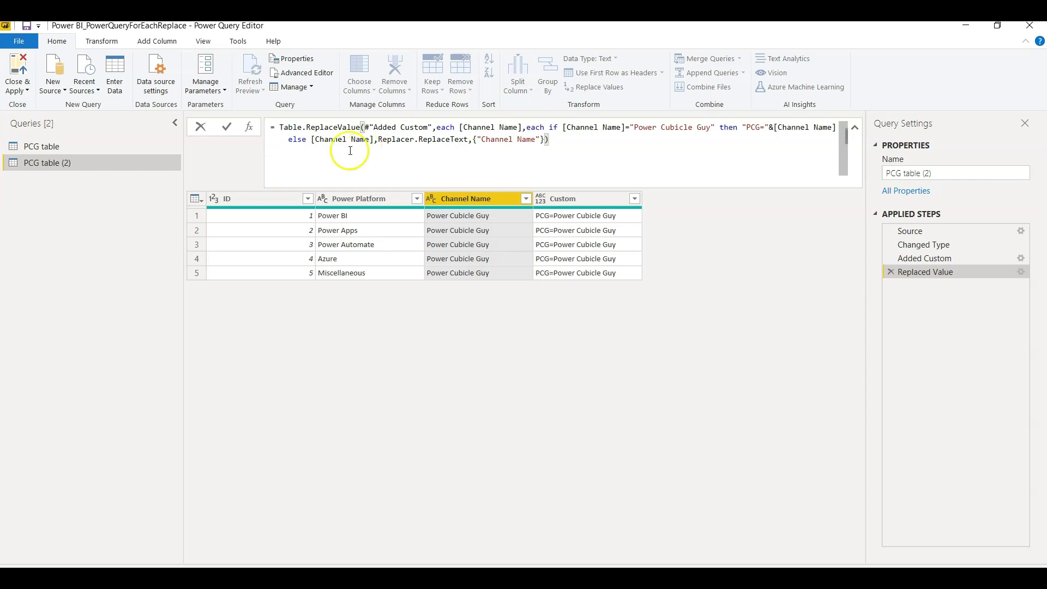
{"action": "left_click", "coordinate": [226, 127]}
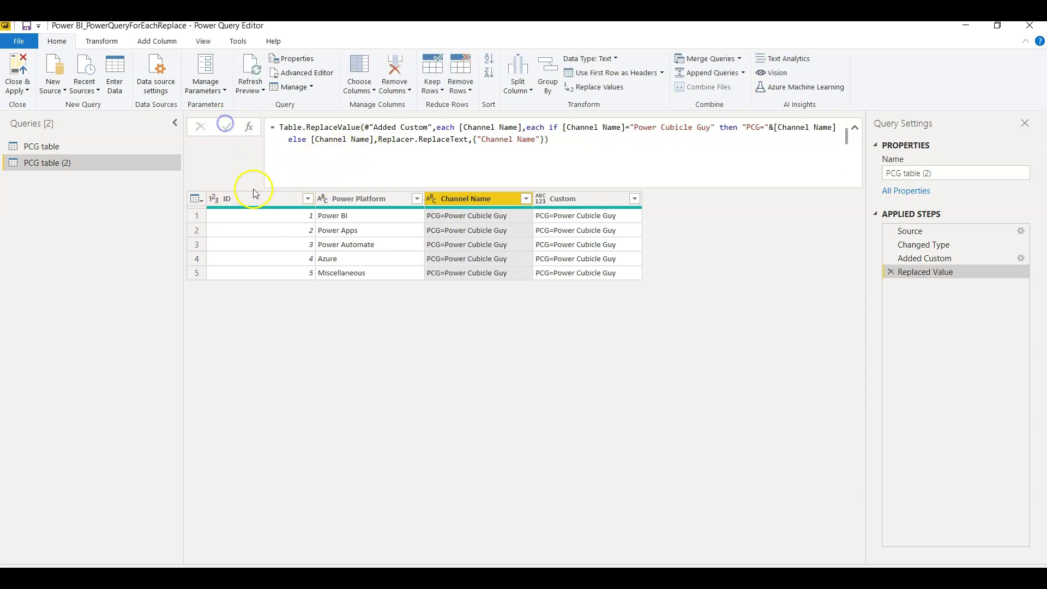